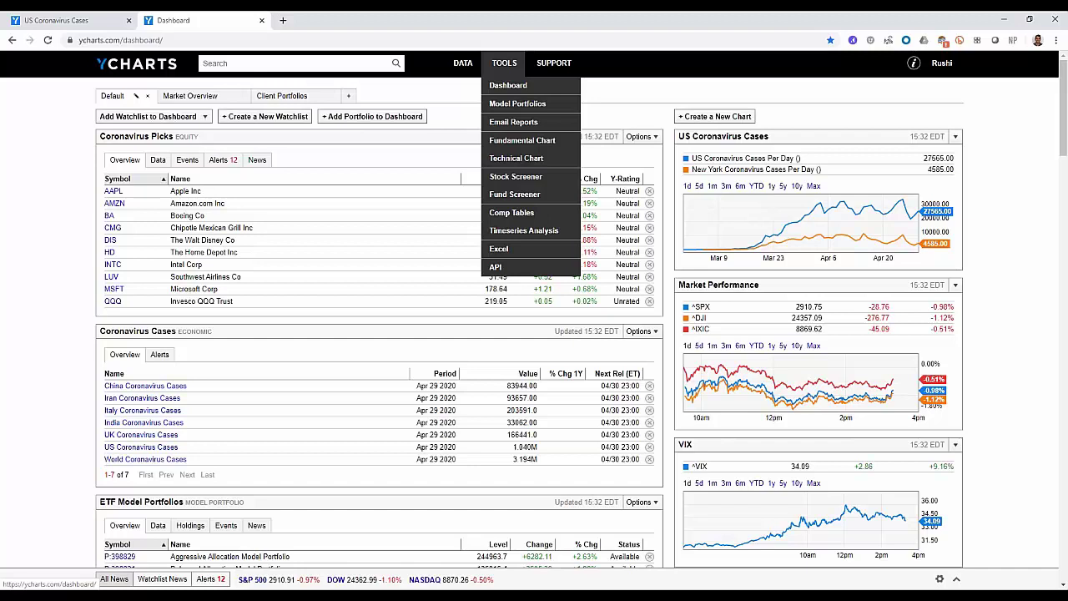
# Open the model portfolios list and review the ETF benchmark, index and specialty portfolio templates without picking one
pyautogui.click(511, 107)
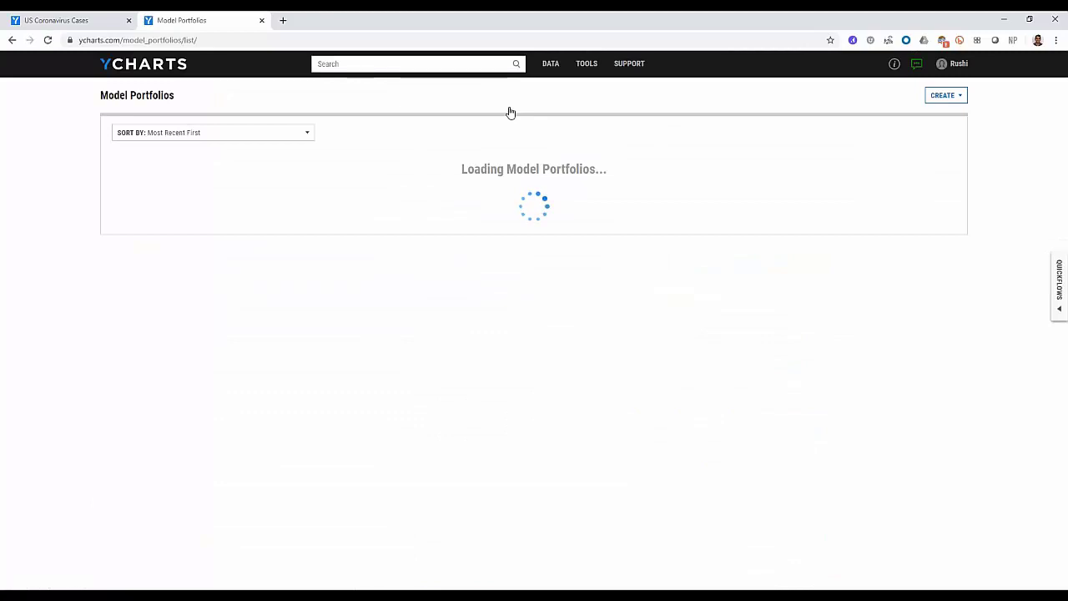
pyautogui.click(940, 96)
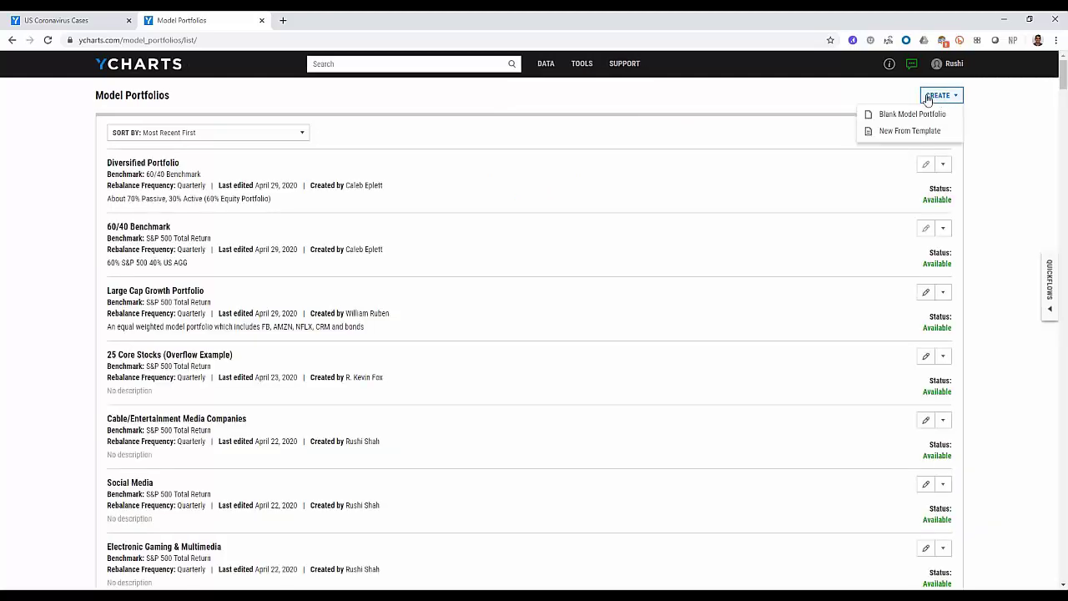
pyautogui.click(897, 131)
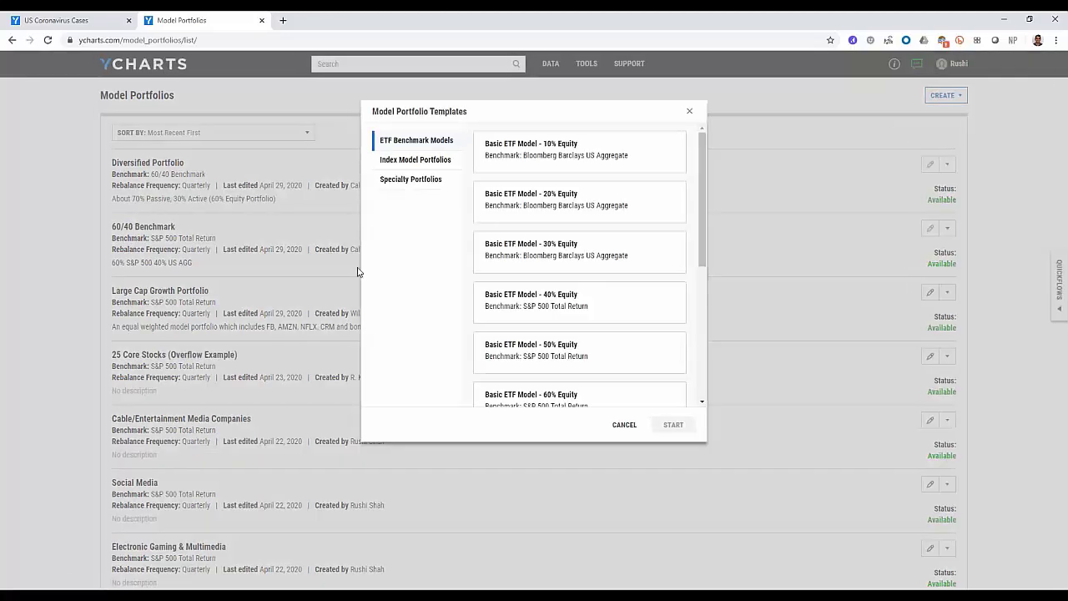
pyautogui.scroll(-1, 500, 248)
pyautogui.scroll(-2, 501, 248)
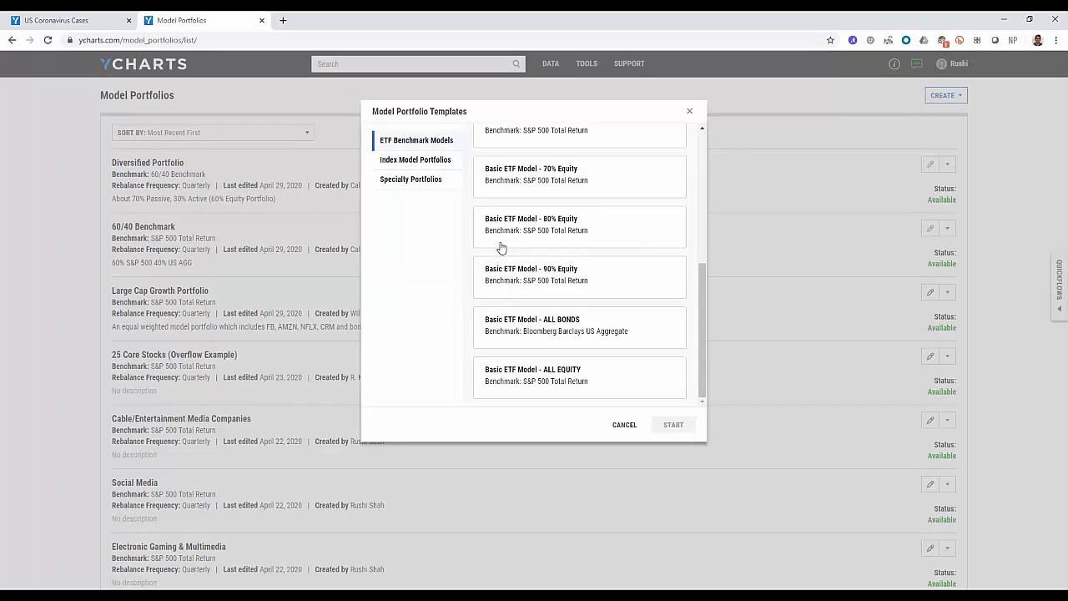
pyautogui.click(411, 161)
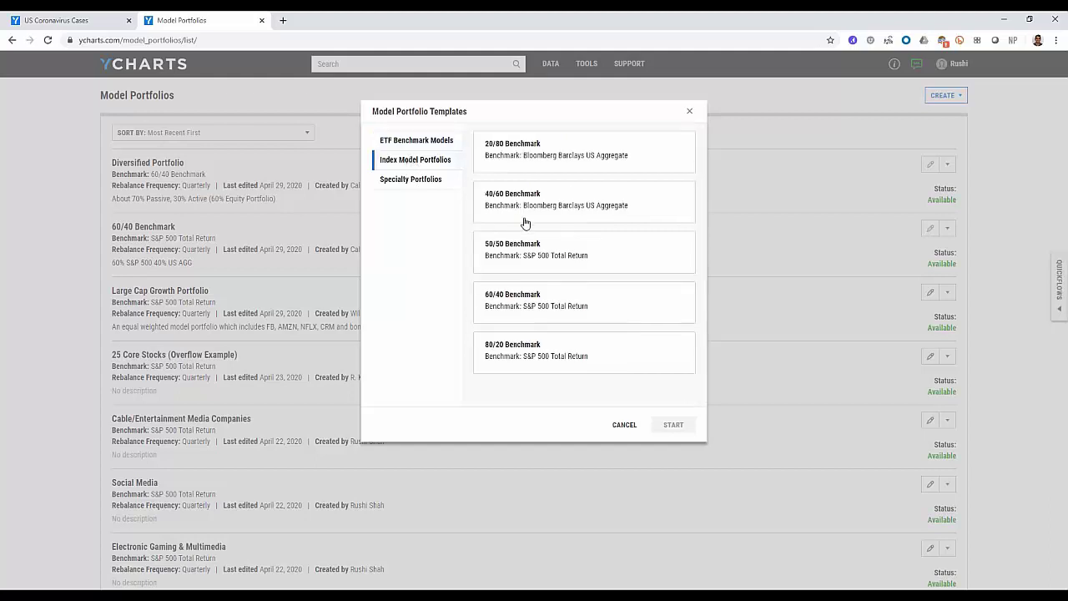
pyautogui.click(408, 188)
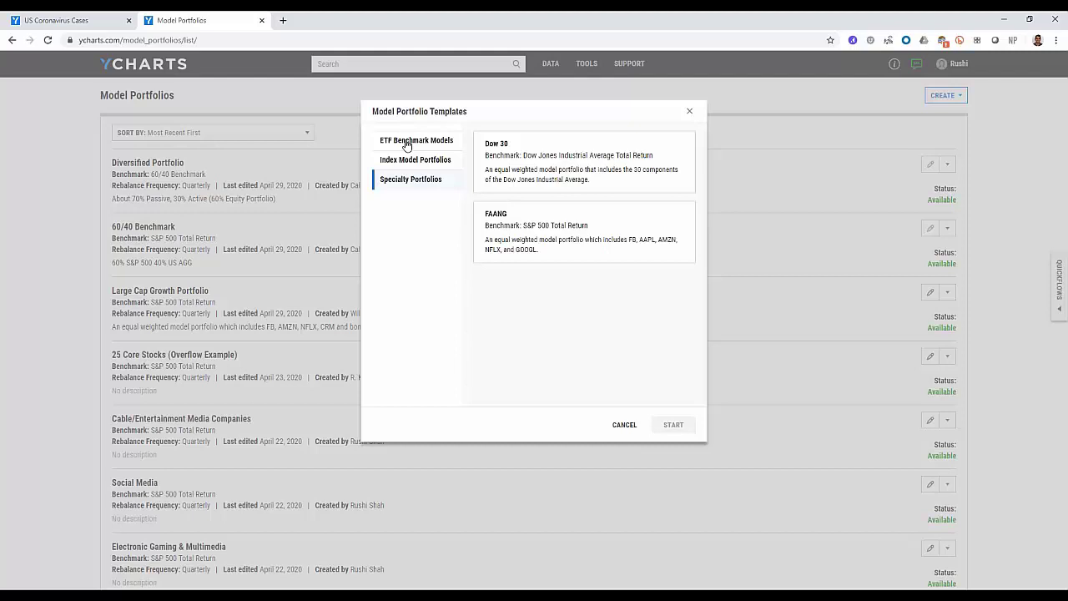
pyautogui.click(407, 141)
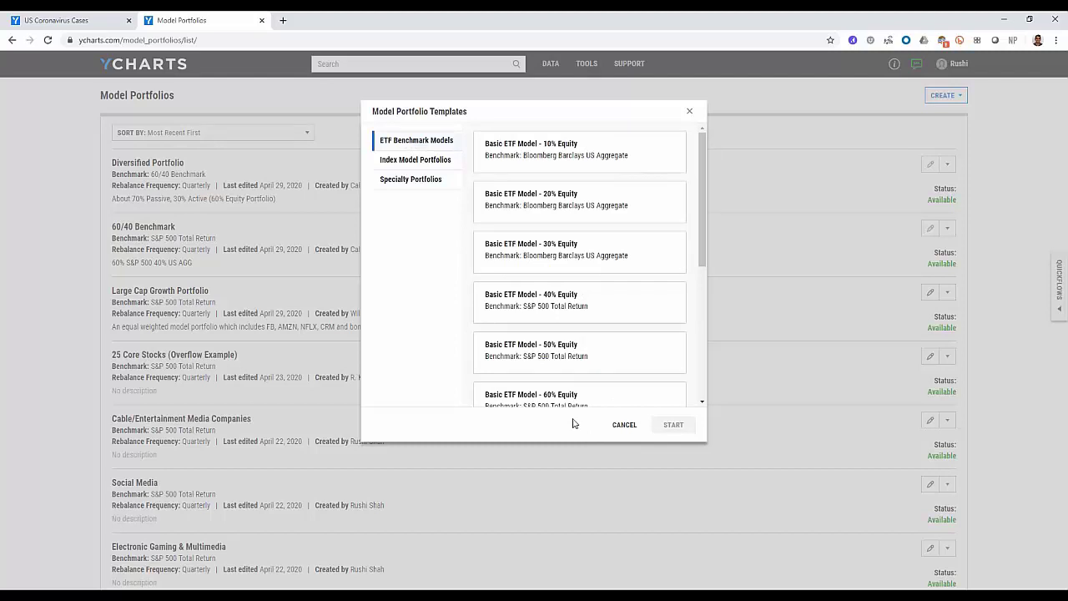
pyautogui.click(689, 113)
# Create a blank model portfolio and name it Booking Companies
pyautogui.click(938, 97)
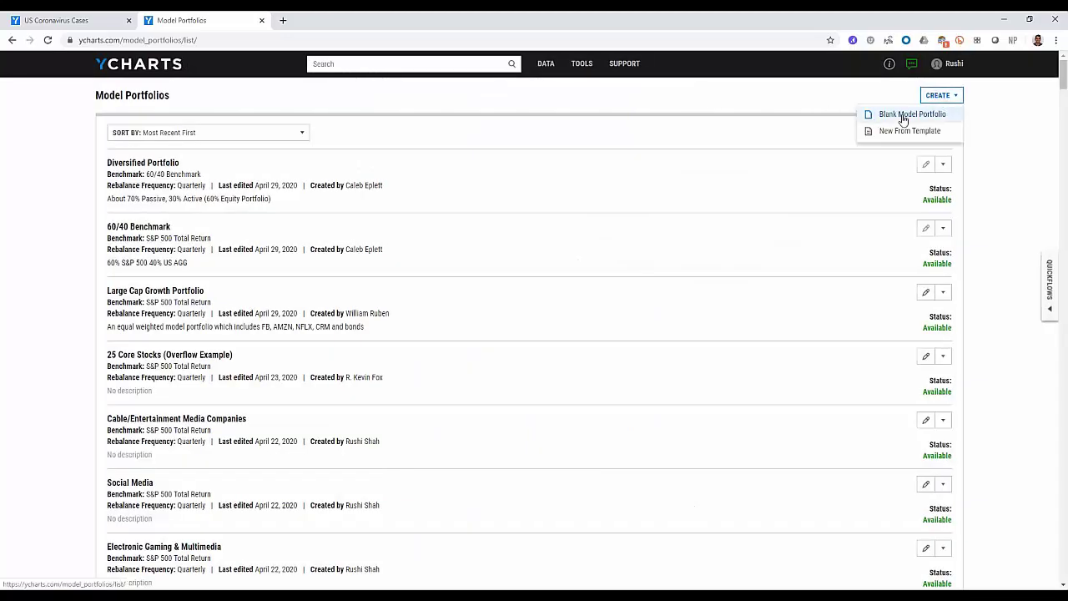
pyautogui.click(902, 117)
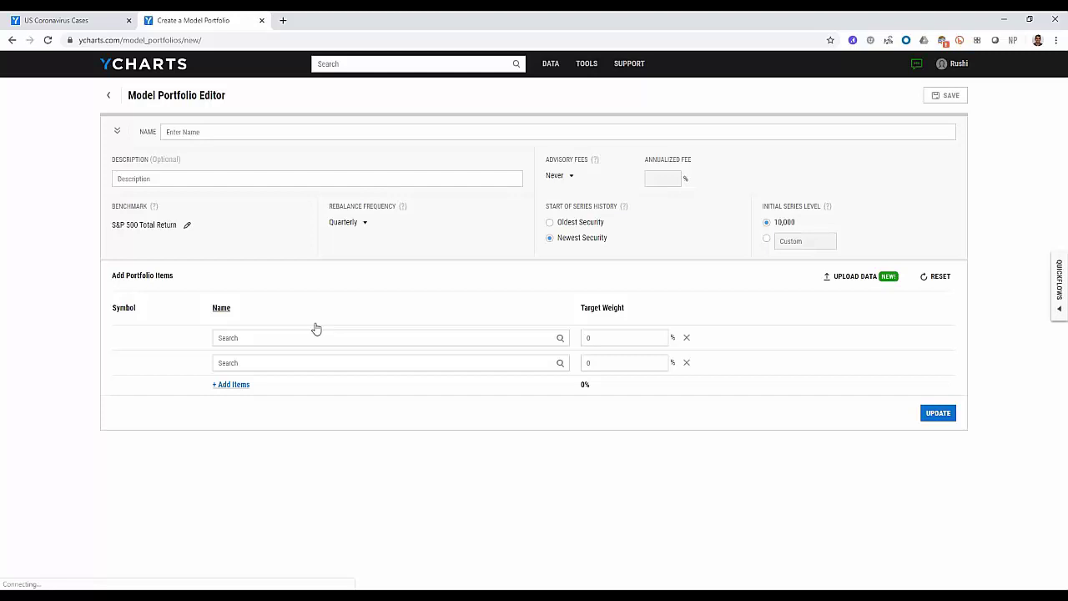
pyautogui.click(211, 132)
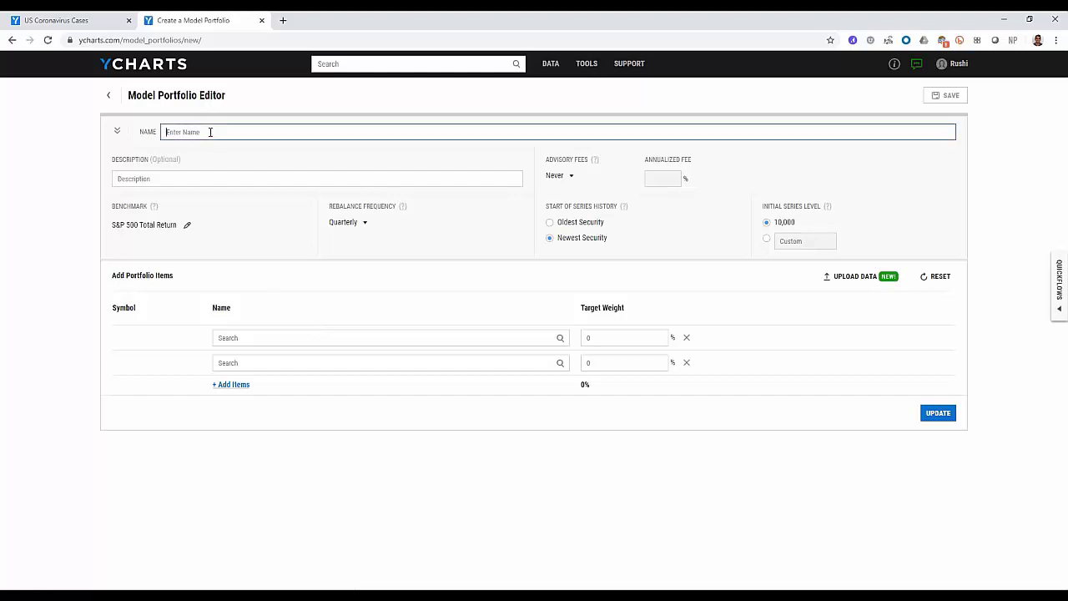
pyautogui.write('Booking Companies')
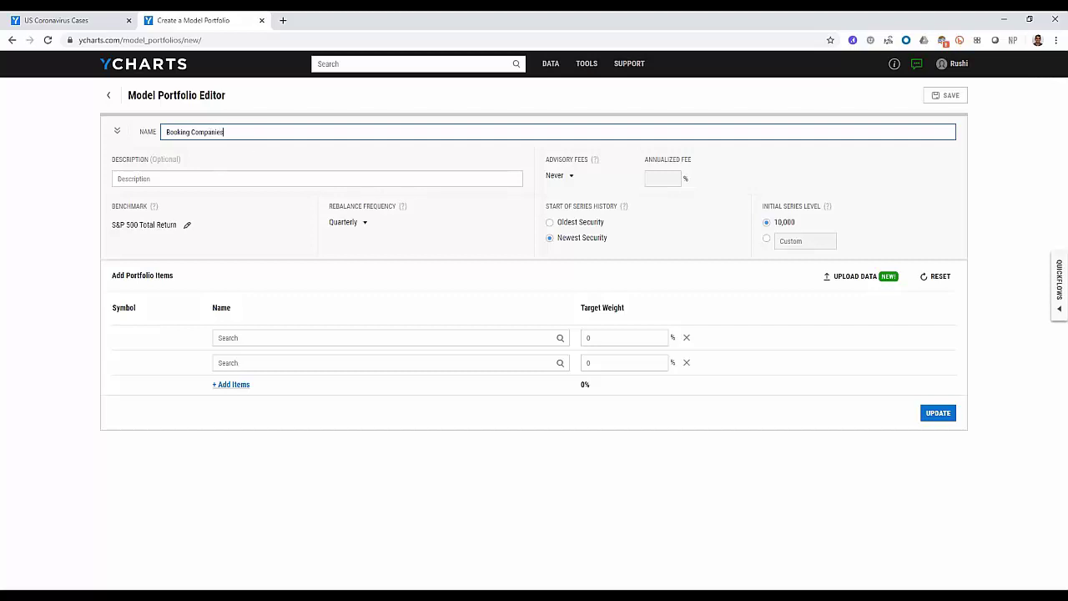
# Add Trip.com Group Ltd (TCOM) and Expedia Group Inc (EXPE) as the first two portfolio items
pyautogui.click(236, 340)
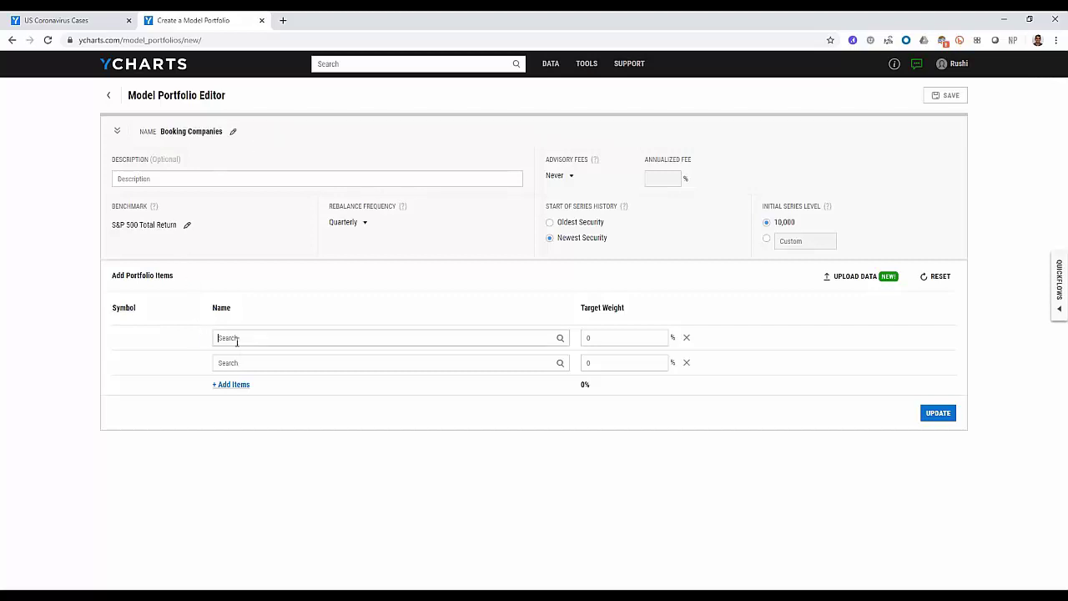
pyautogui.write('trip')
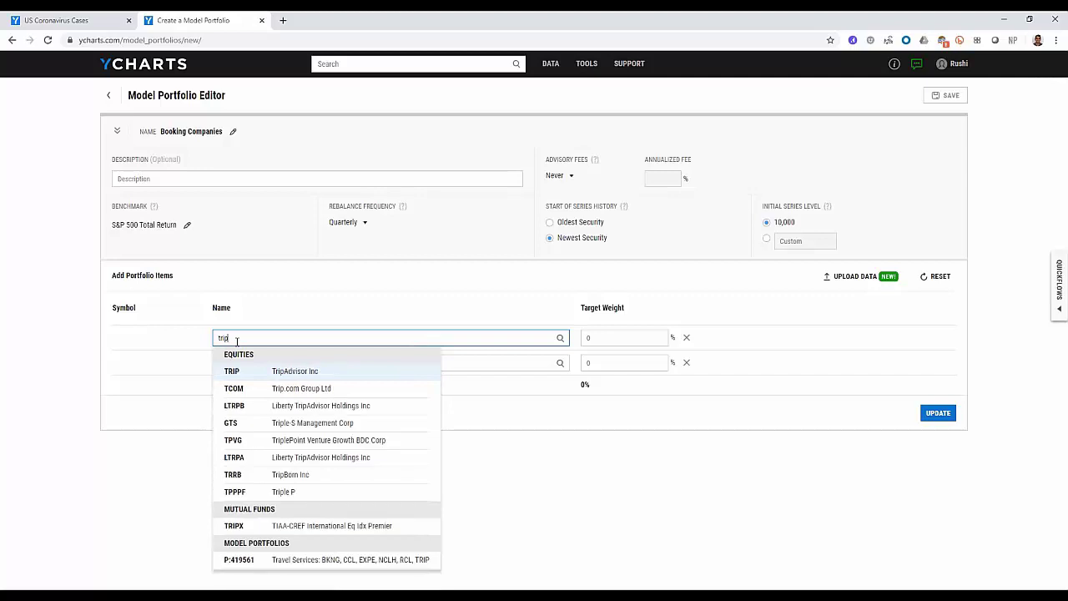
pyautogui.press('Down')
pyautogui.press('Return')
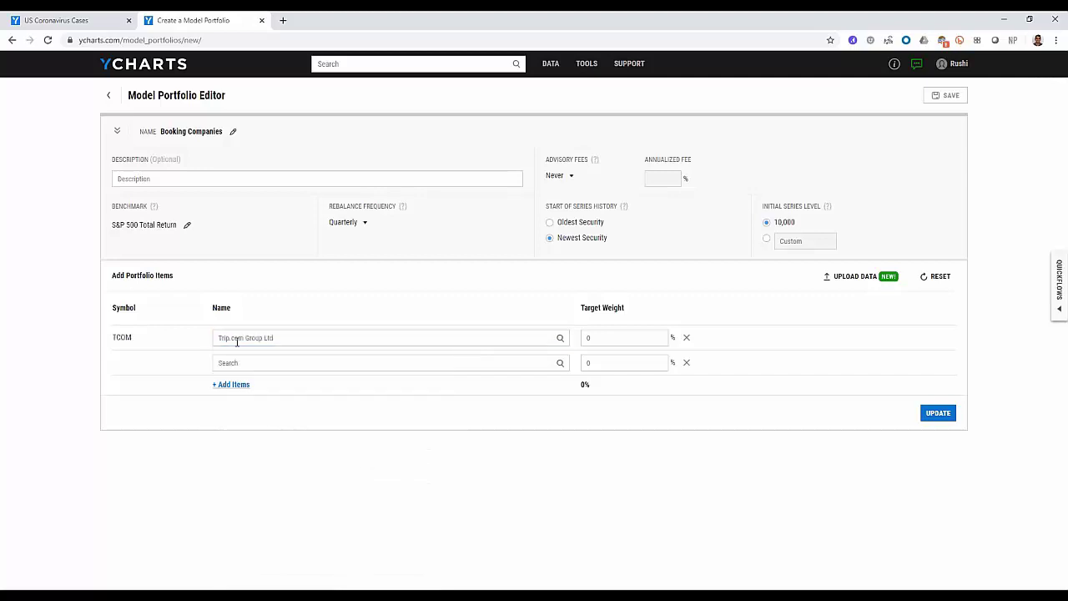
pyautogui.click(239, 362)
pyautogui.write('expe')
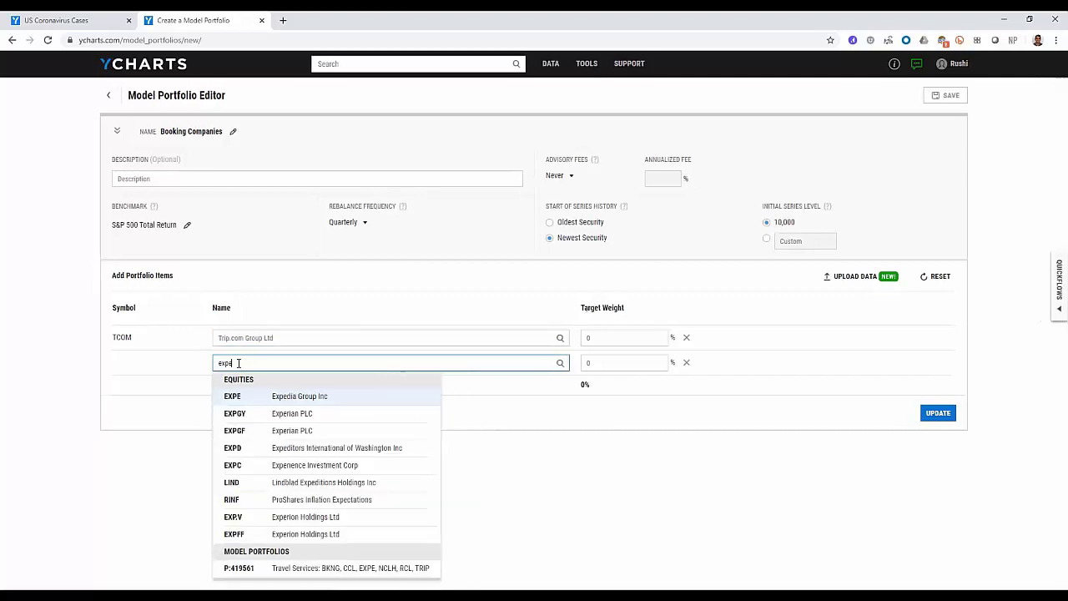
pyautogui.press('Down')
pyautogui.press('Return')
# Add Booking Holdings Inc (BKNG) and TripAdvisor Inc (TRIP) as the third and fourth portfolio items
pyautogui.click(225, 384)
pyautogui.click(226, 388)
pyautogui.write('bkng')
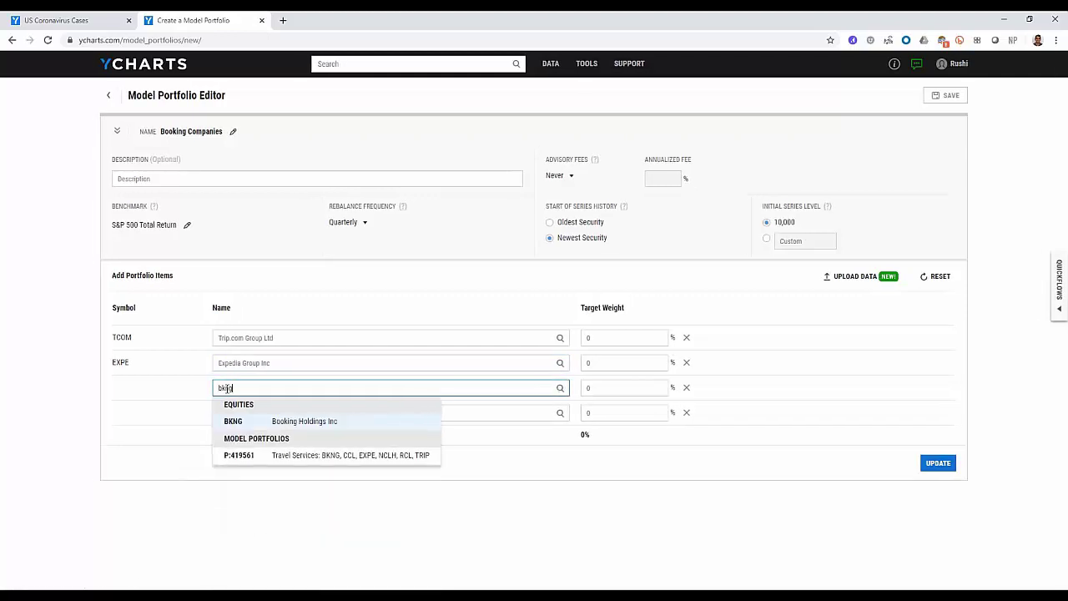
pyautogui.press('Down')
pyautogui.press('Return')
pyautogui.click(229, 414)
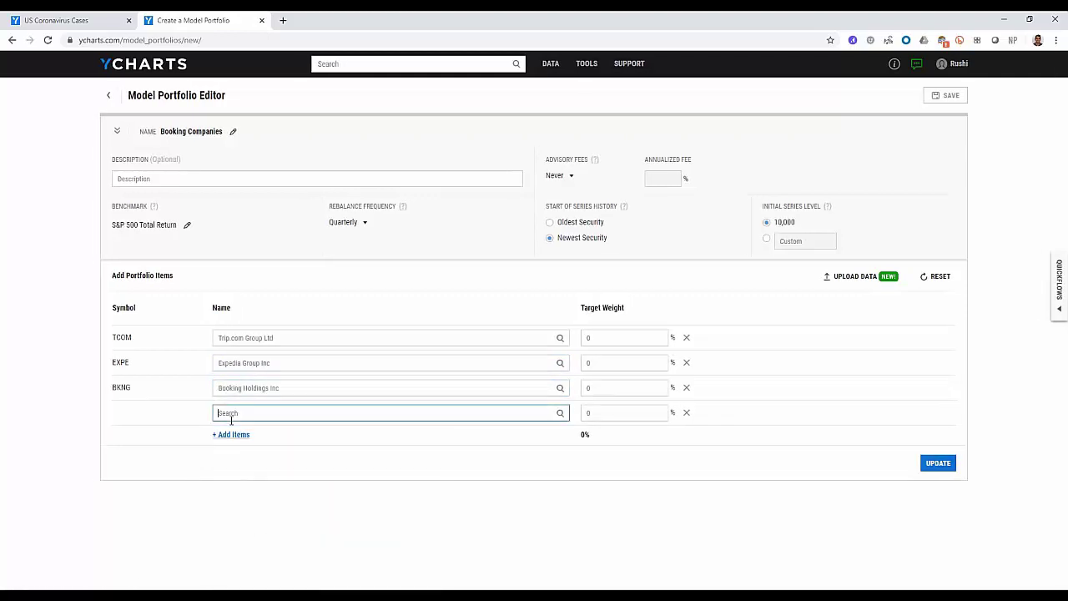
pyautogui.write('trip')
pyautogui.press('Return')
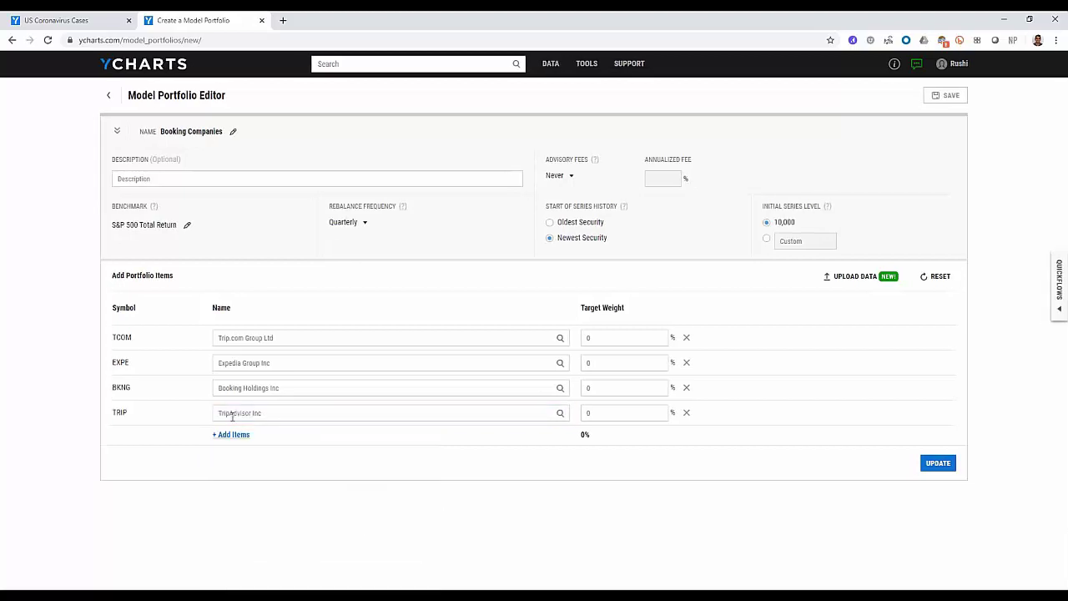
# Set the target weight of each of the four holdings to 25% and update the portfolio items
pyautogui.click(605, 337)
pyautogui.write('25')
pyautogui.press('Tab')
pyautogui.write('25')
pyautogui.press('Tab')
pyautogui.write('25')
pyautogui.press('Tab')
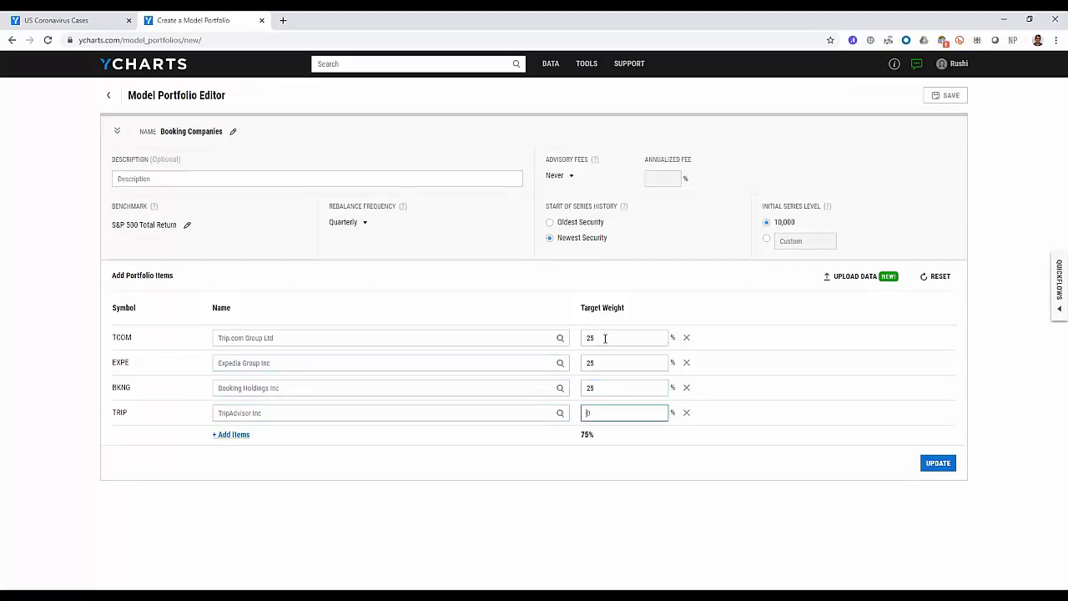
pyautogui.write('25')
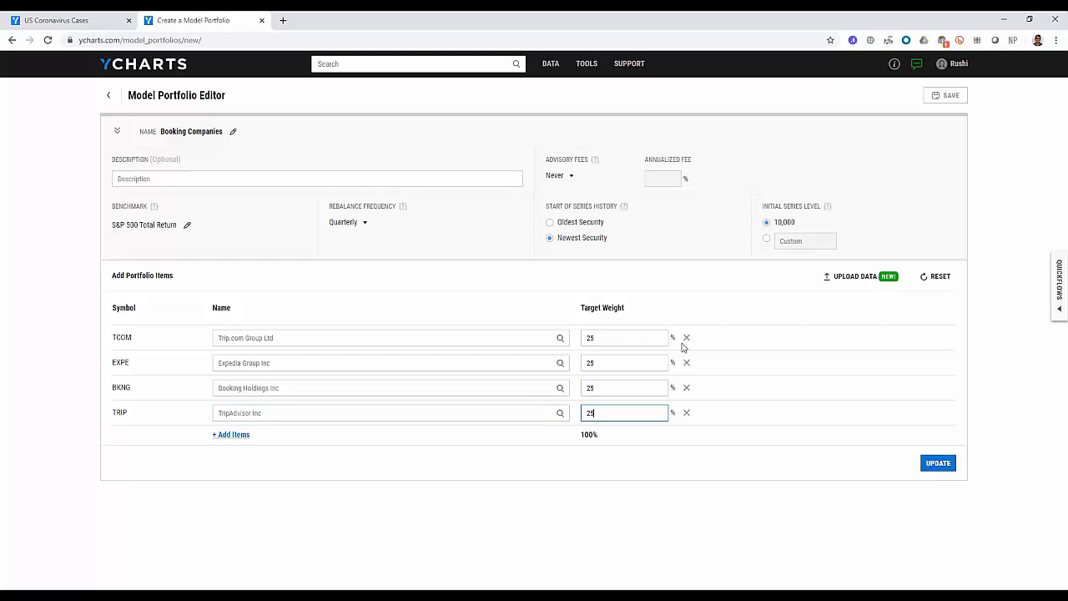
pyautogui.click(936, 469)
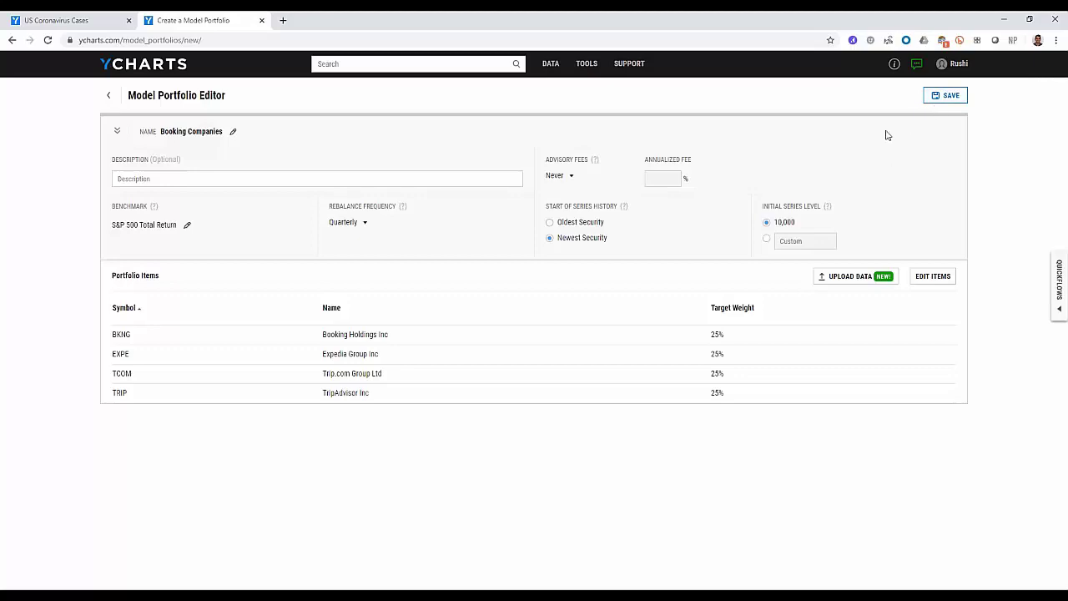
# Search for booking, open the existing Booking Companies model portfolio P:452645 without saving the draft, and review its quote page
pyautogui.click(407, 64)
pyautogui.write('booking')
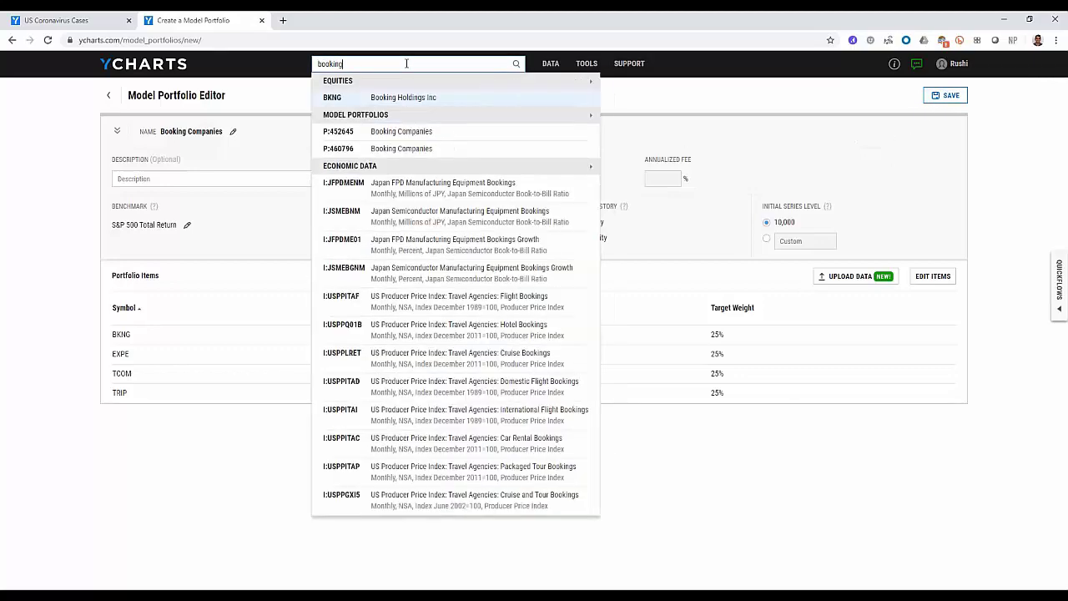
pyautogui.press('Down')
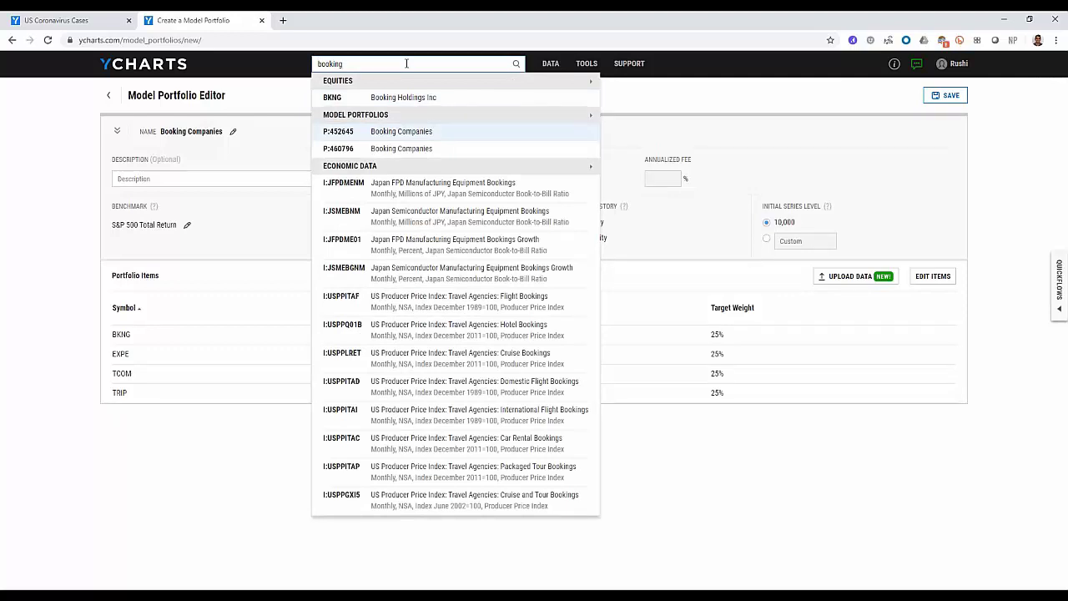
pyautogui.press('Return')
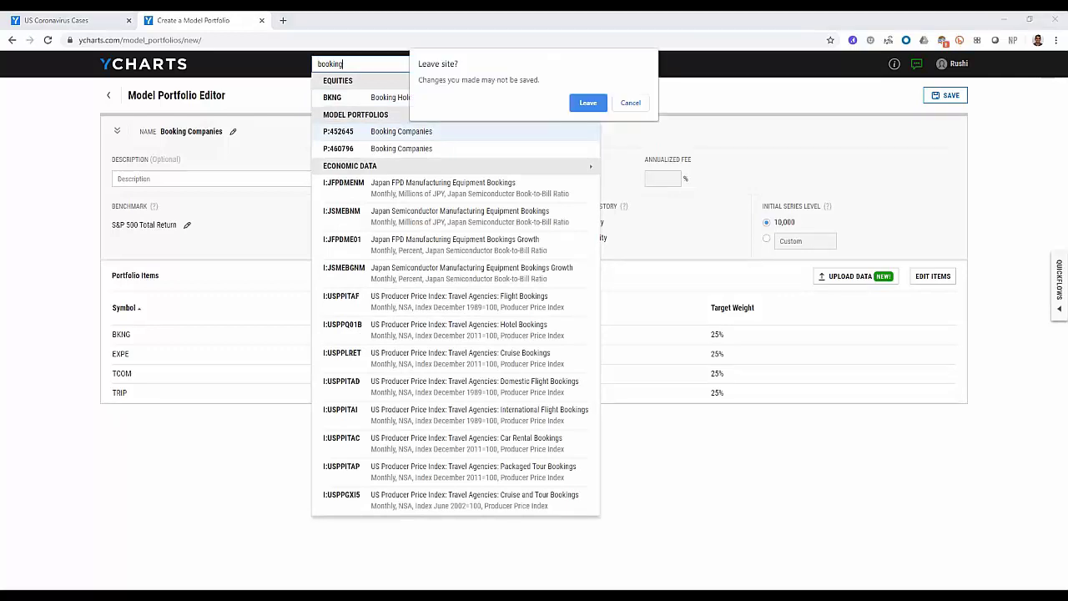
pyautogui.click(589, 103)
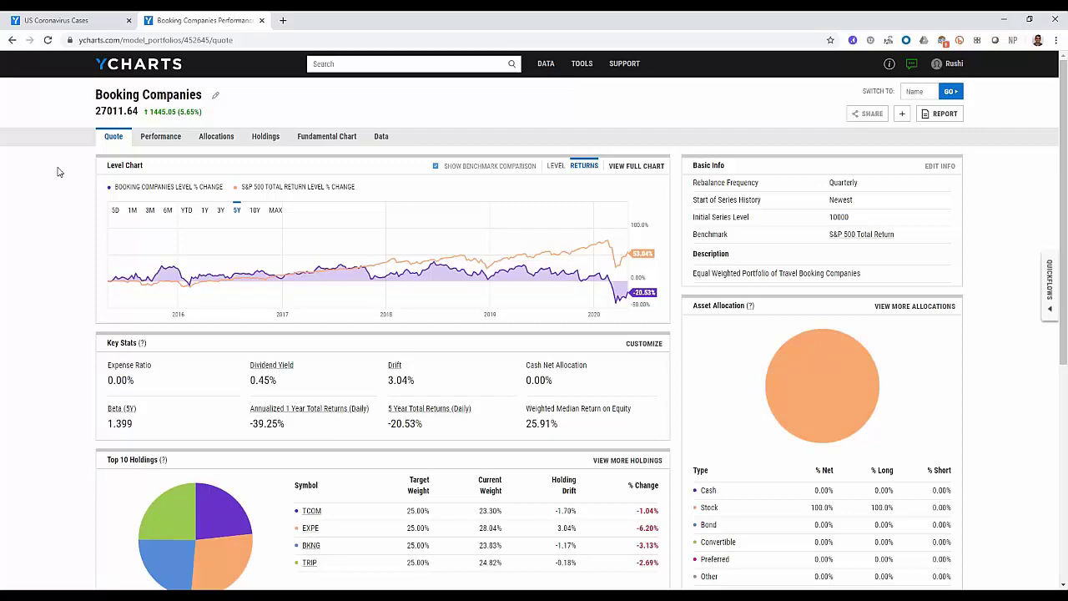
pyautogui.scroll(-5, 58, 172)
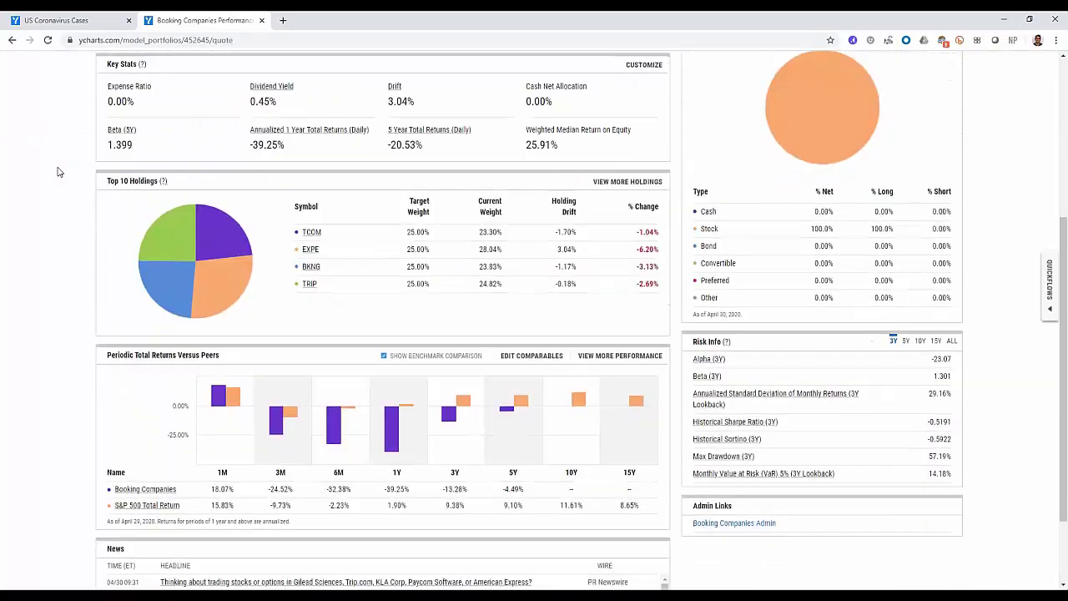
pyautogui.scroll(5, 59, 171)
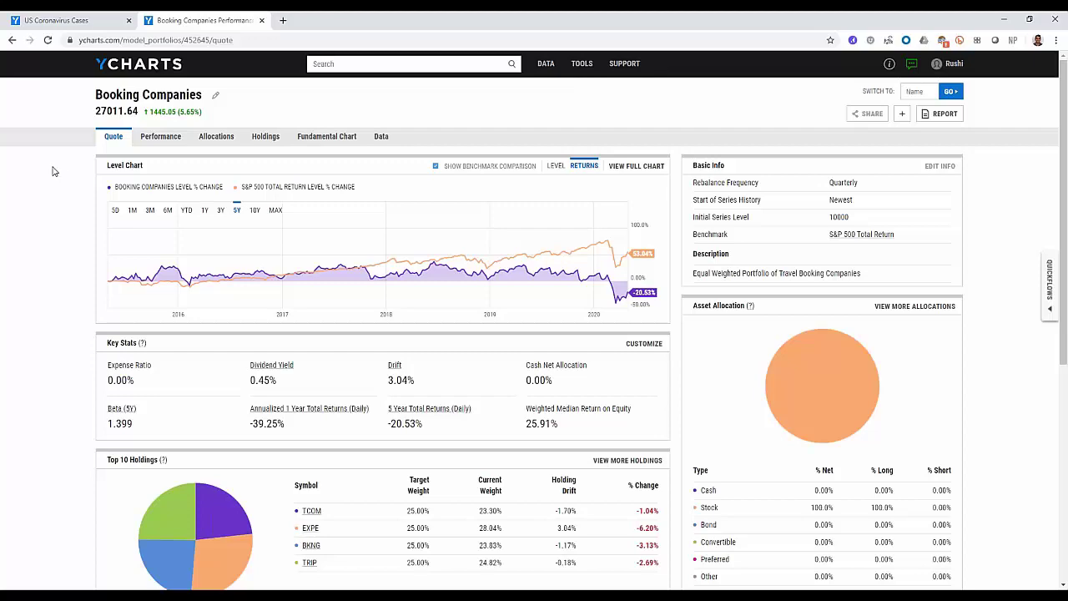
# Switch to the PowerPoint slide show and view the Stocks vs Bonds slide
pyautogui.click(275, 596)
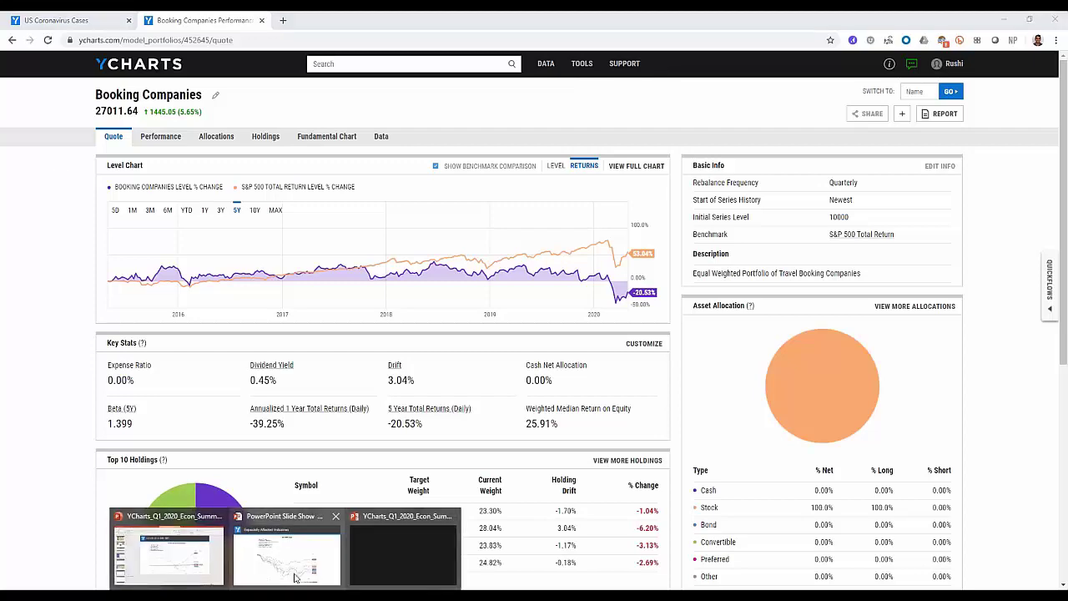
pyautogui.click(242, 528)
pyautogui.click(180, 306)
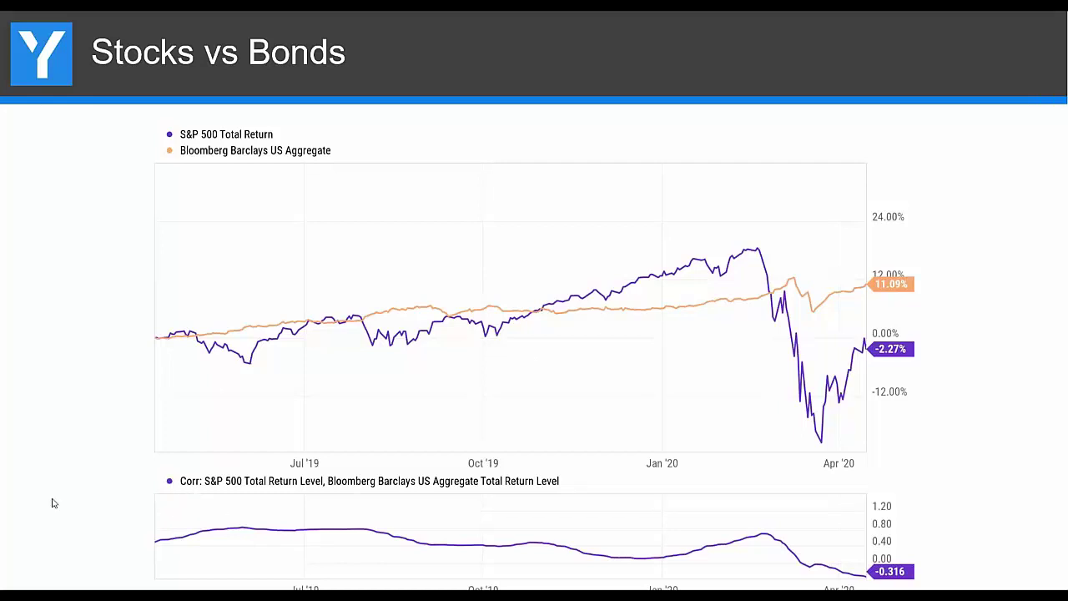
# Switch back to YCharts and start creating a correlation in a new Fundamental Chart
pyautogui.hotkey('alt', 'Tab')
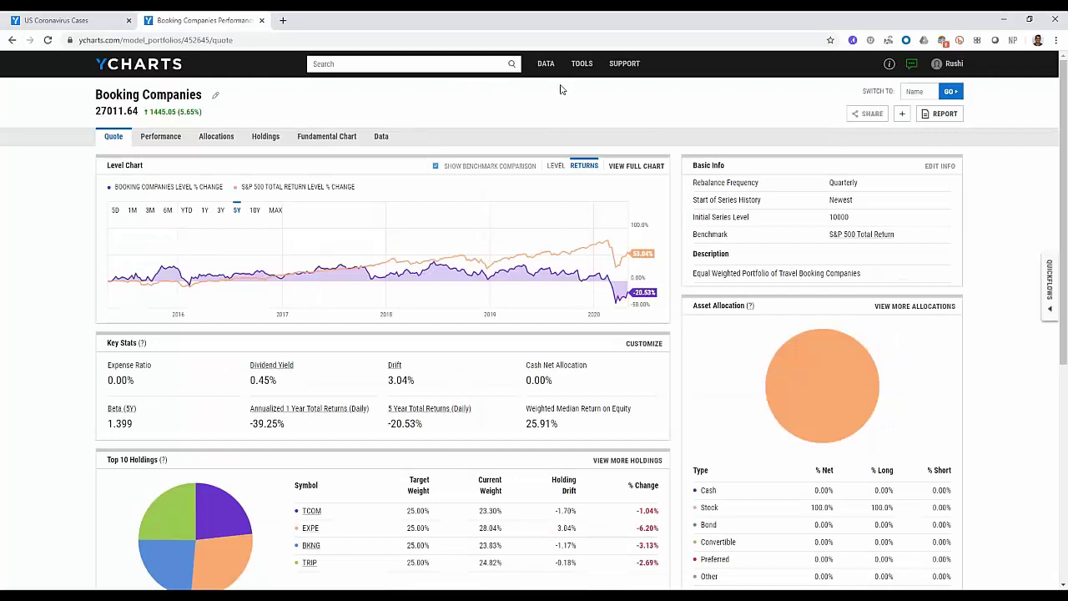
pyautogui.click(581, 64)
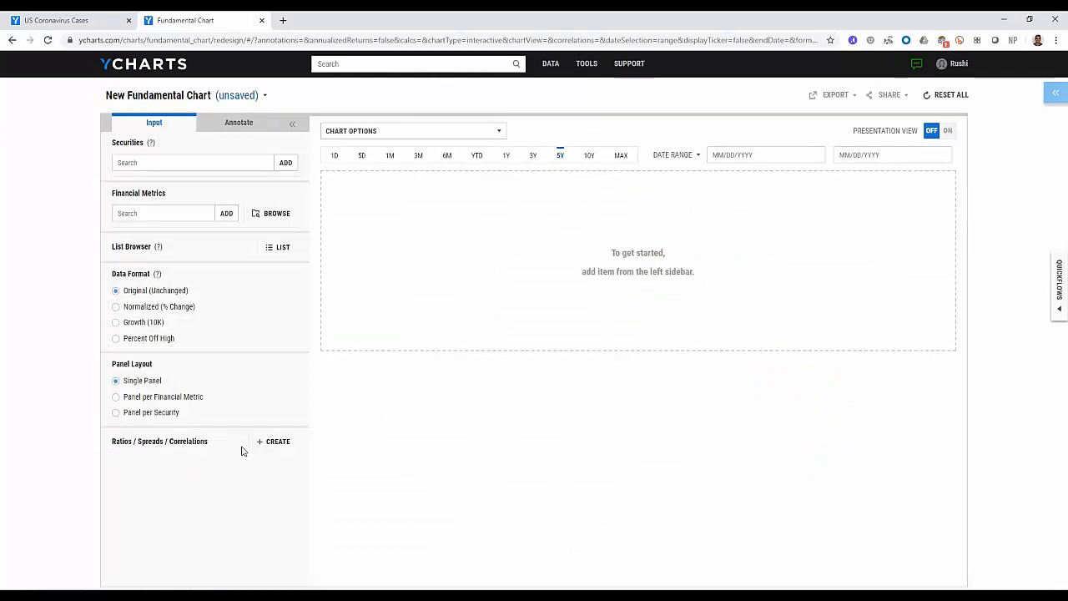
pyautogui.click(268, 443)
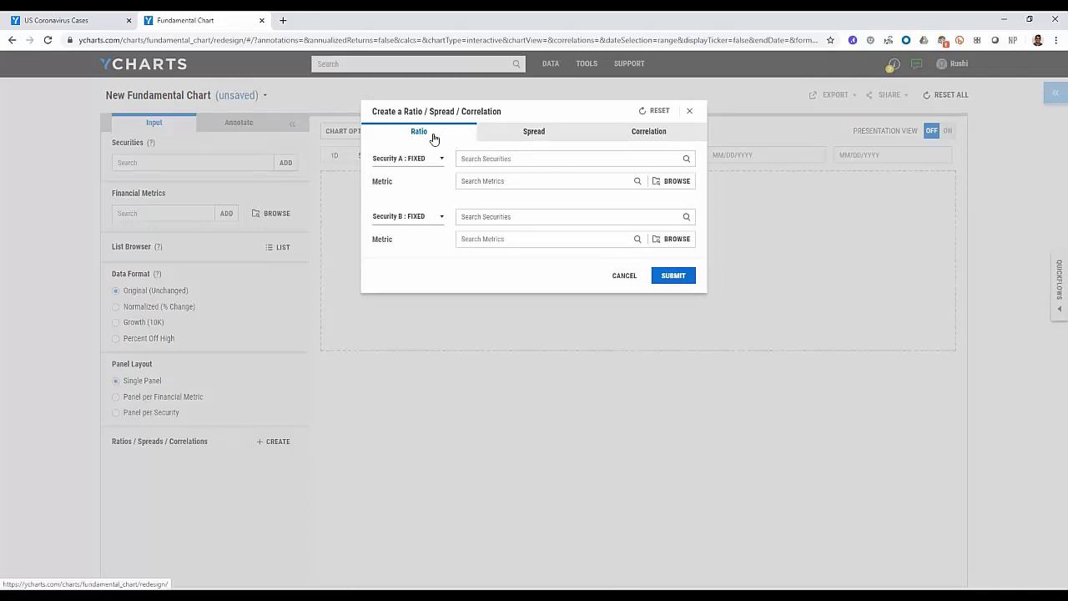
pyautogui.click(650, 146)
# Set Security A of the correlation to the S&P 500 index (^SPX)
pyautogui.click(535, 158)
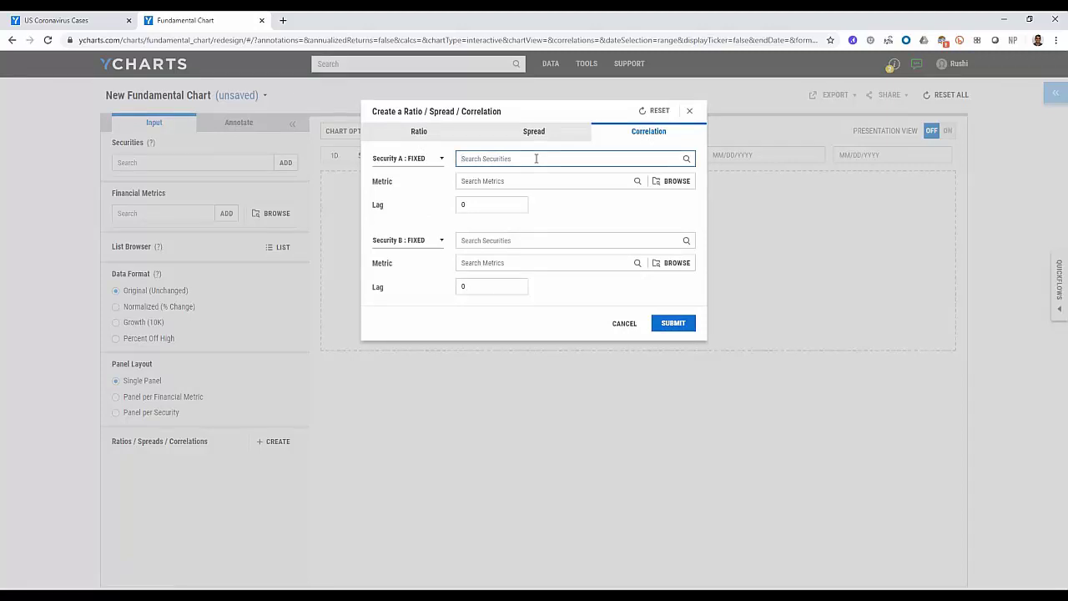
pyautogui.write('^spx')
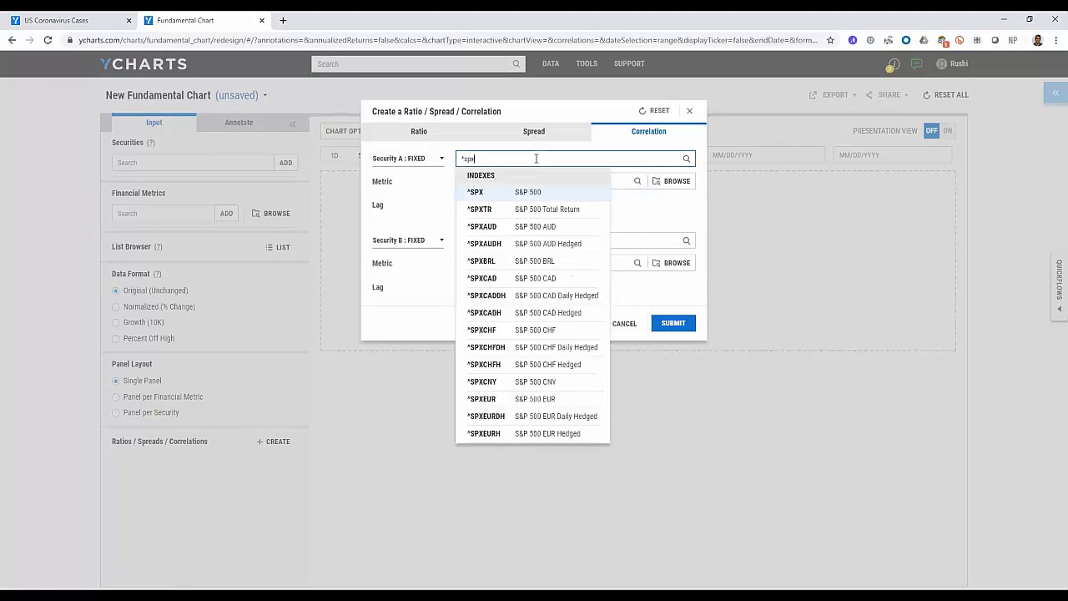
pyautogui.hotkey('ctrl', 'a')
pyautogui.press('Return')
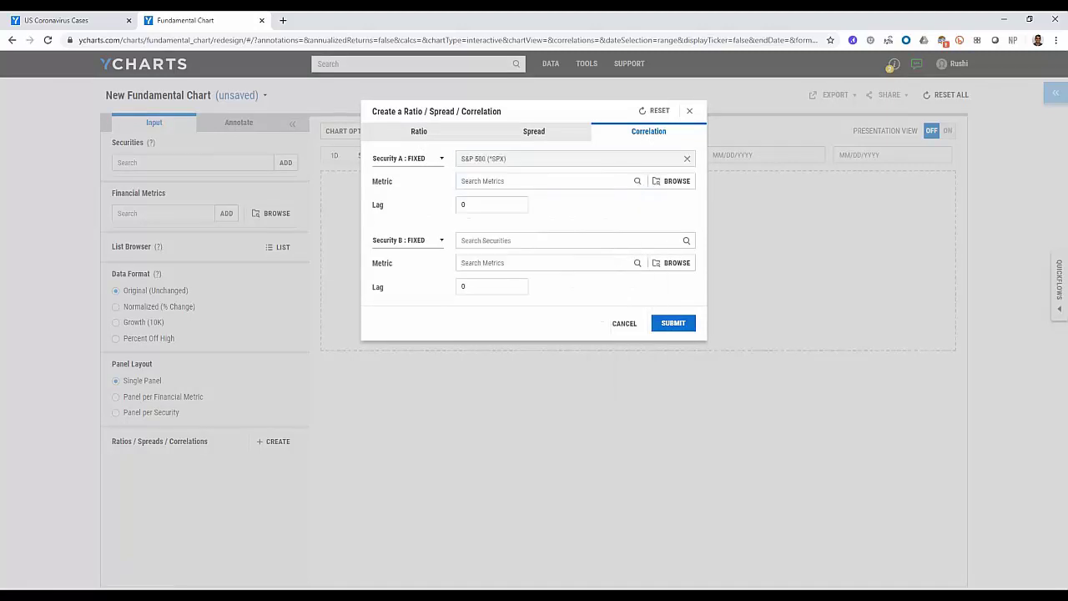
# Set the correlation metric for Security A to Level
pyautogui.click(519, 179)
pyautogui.write('level')
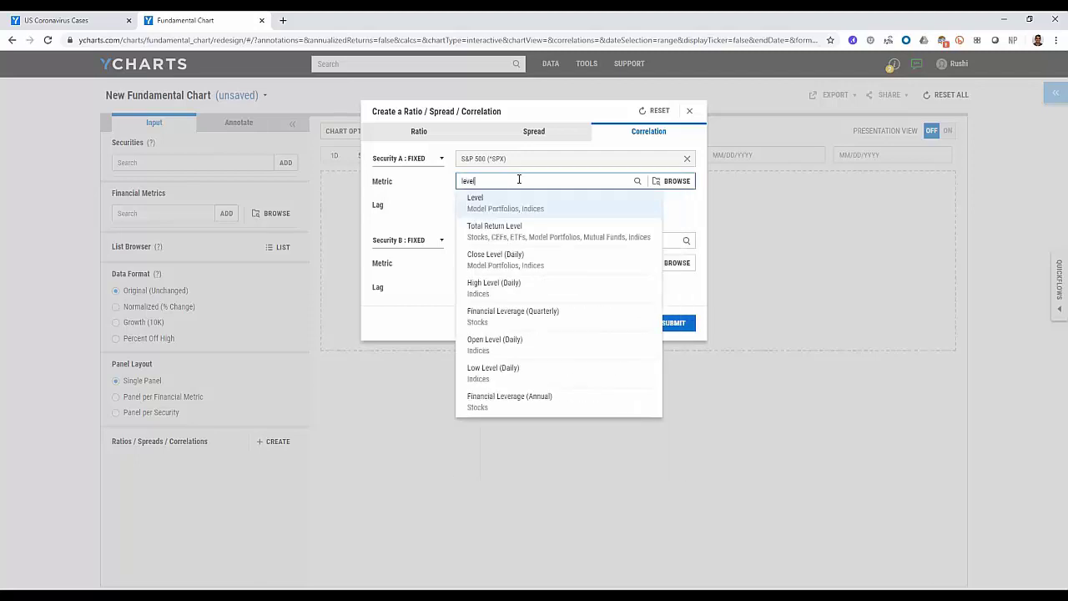
pyautogui.press('Tab')
# Set Security B of the correlation to the Bloomberg Barclays US Aggregate index (^BBUSATR) with Level as its metric
pyautogui.click(464, 237)
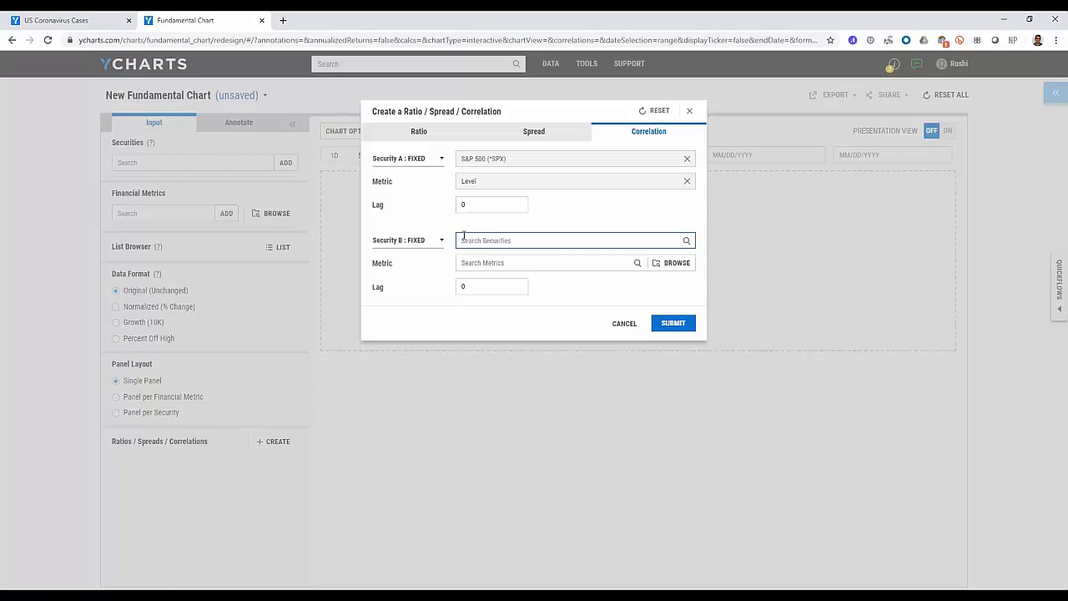
pyautogui.write('us agg')
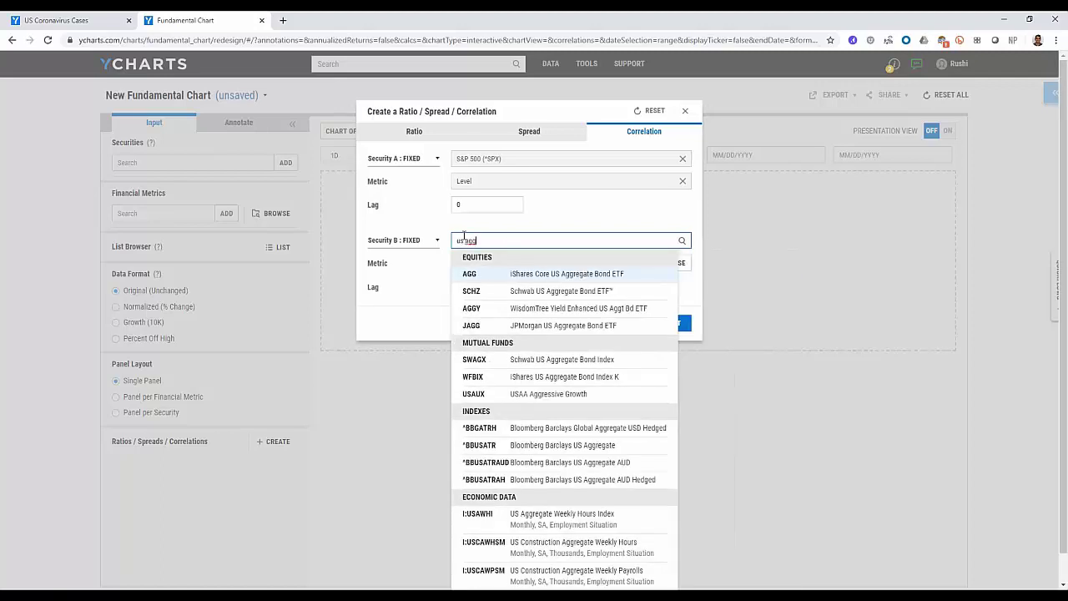
pyautogui.click(588, 449)
pyautogui.write('lev')
pyautogui.press('Return')
pyautogui.press('Tab')
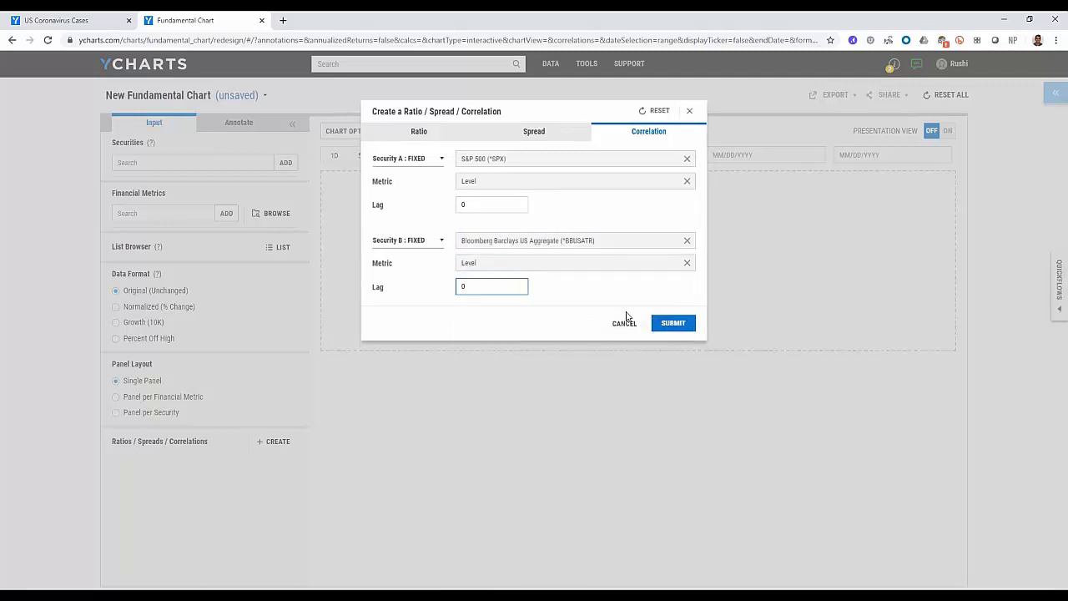
# Submit the correlation to plot it and set the chart's date range to 10 years
pyautogui.click(667, 325)
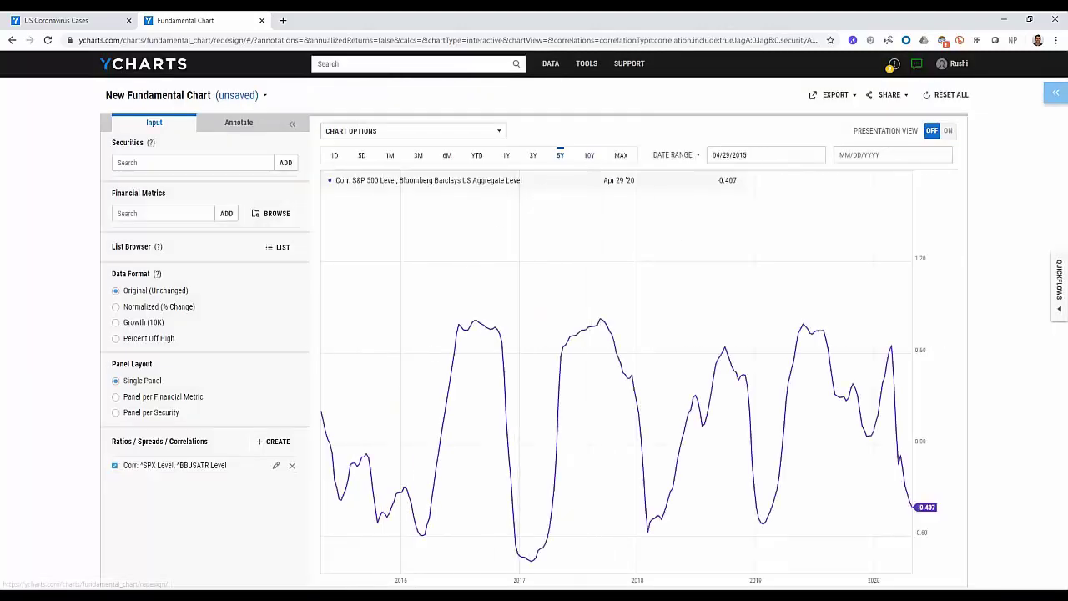
pyautogui.click(591, 157)
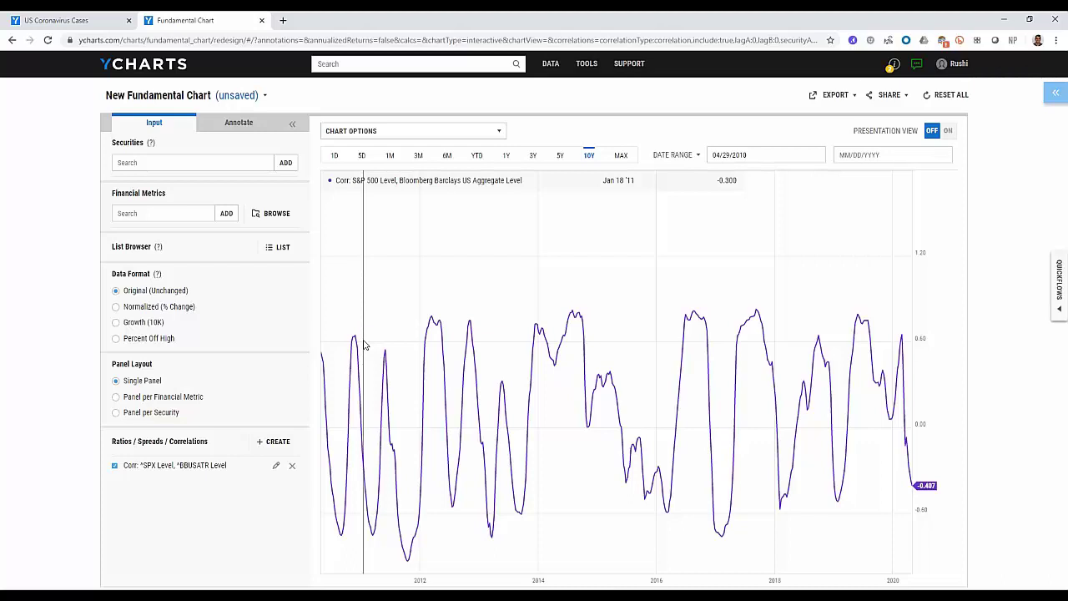
# Add the S&P 500 (^SPX) and Bloomberg Barclays US Aggregate (^BBUSATR) indexes to the chart as securities
pyautogui.click(191, 164)
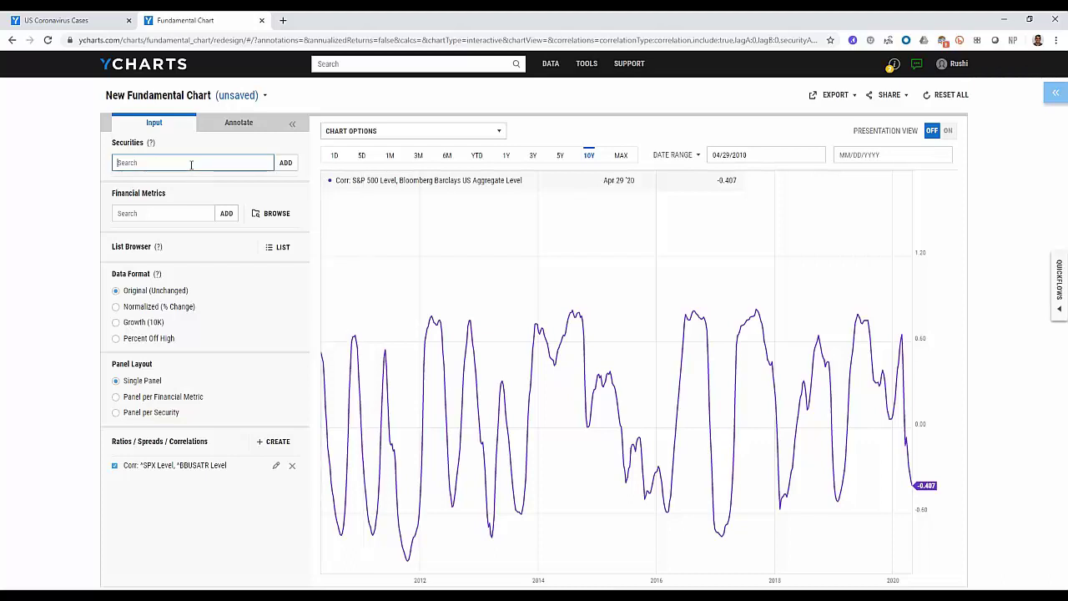
pyautogui.write('spx')
pyautogui.press('Down')
pyautogui.press('Down')
pyautogui.press('Down')
pyautogui.press('Down')
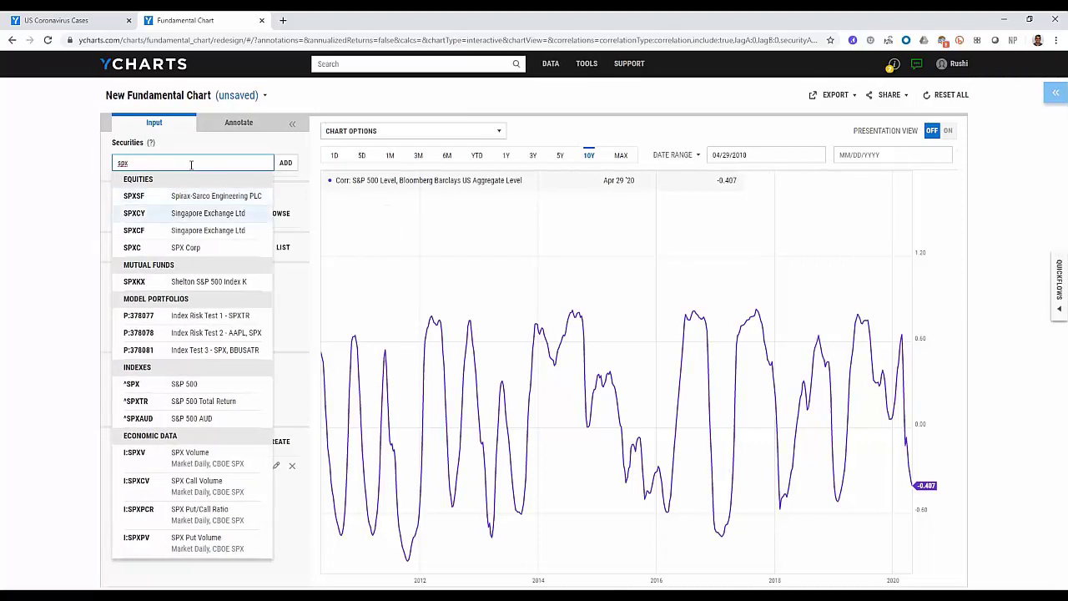
pyautogui.press('Down')
pyautogui.press('Down')
pyautogui.press('Down')
pyautogui.press('Down')
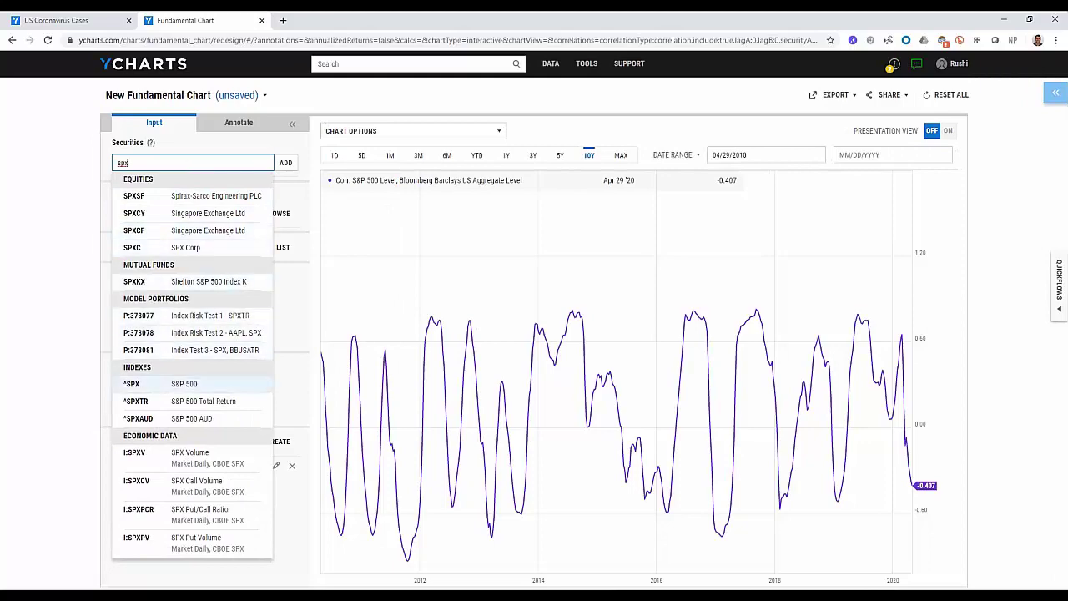
pyautogui.press('Return')
pyautogui.write('^bbusatr')
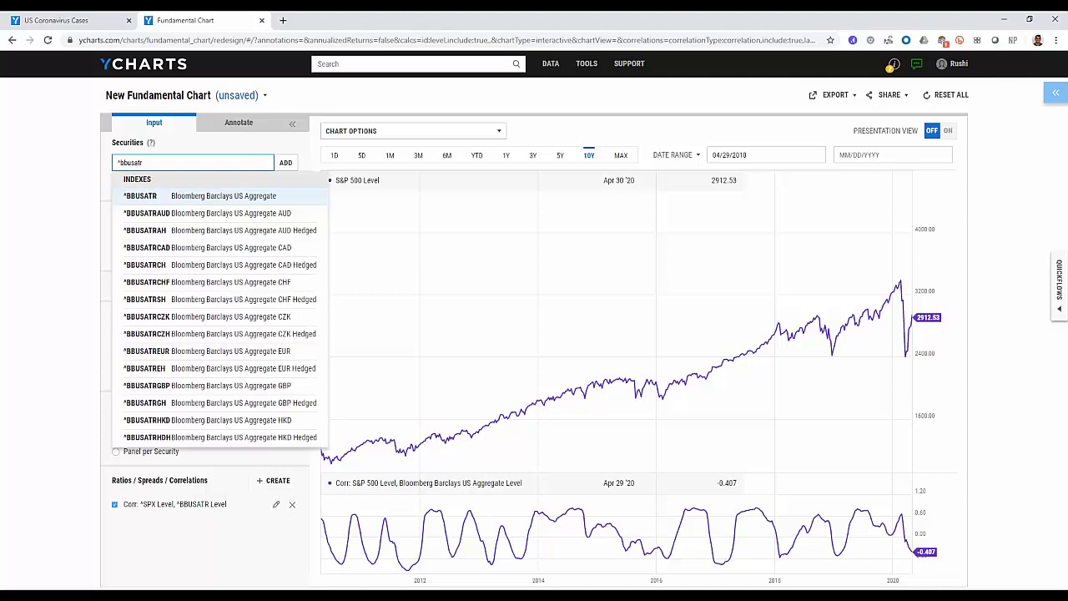
pyautogui.press('Return')
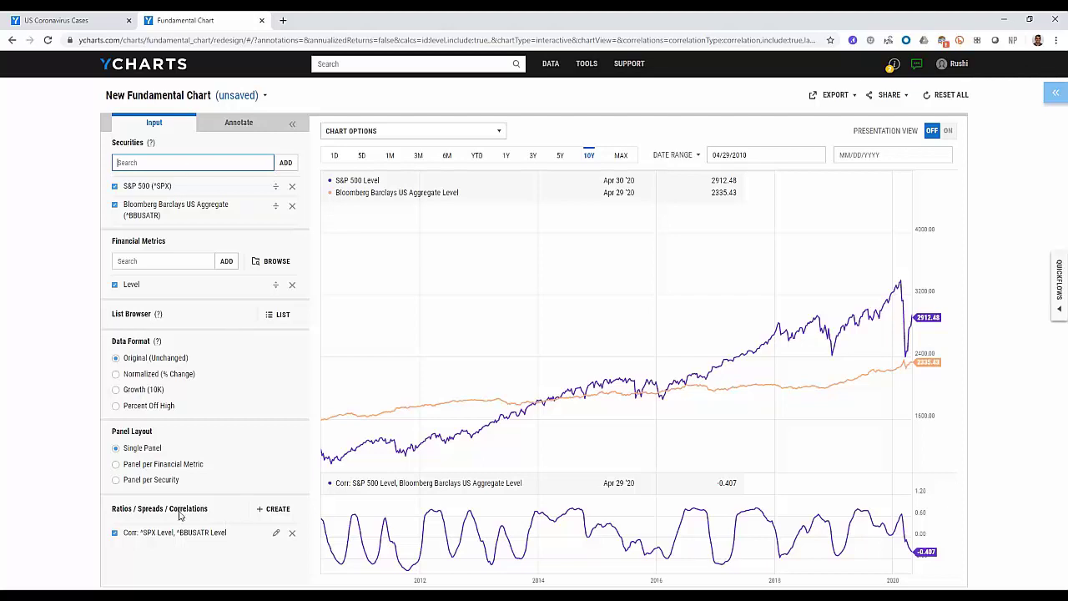
# Switch to the PowerPoint slide show and advance from the Stocks vs Bonds slide to the Bond Volatility slide
pyautogui.moveTo(284, 594)
pyautogui.click(284, 568)
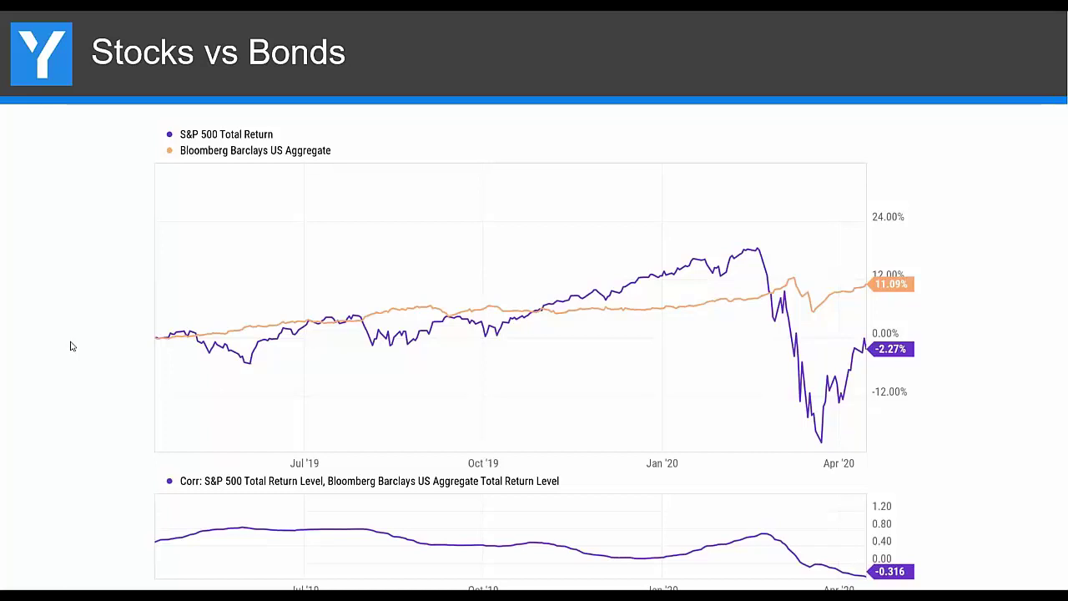
pyautogui.press('Right')
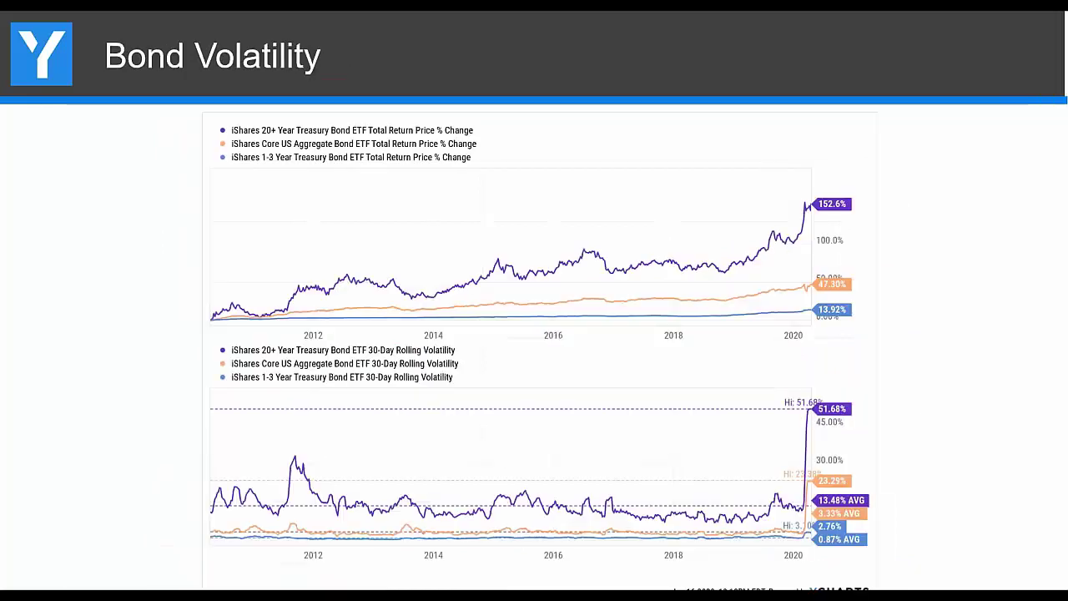